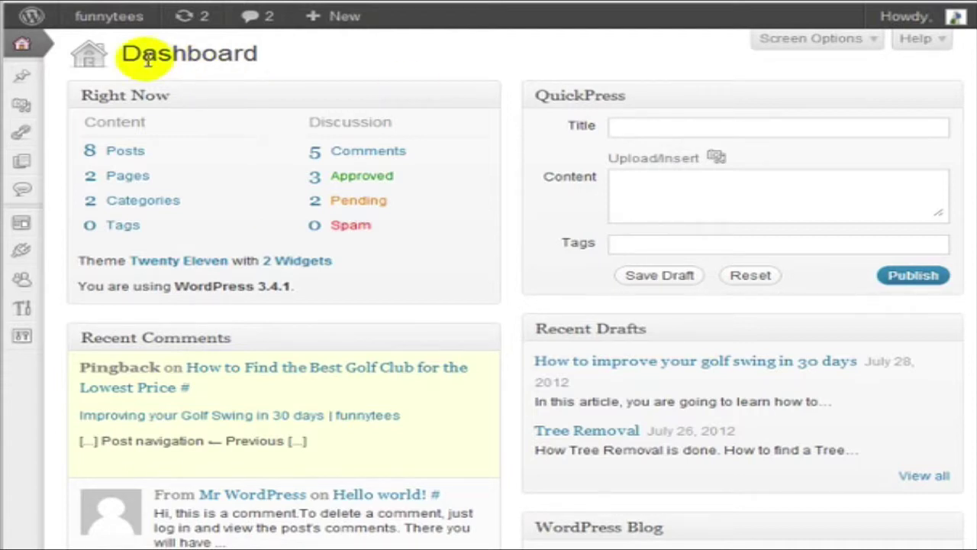
Step: Search for "Wordpress Notification Bar" among the plugins available to add
{"action": "mouse_move", "coordinate": [27, 255]}
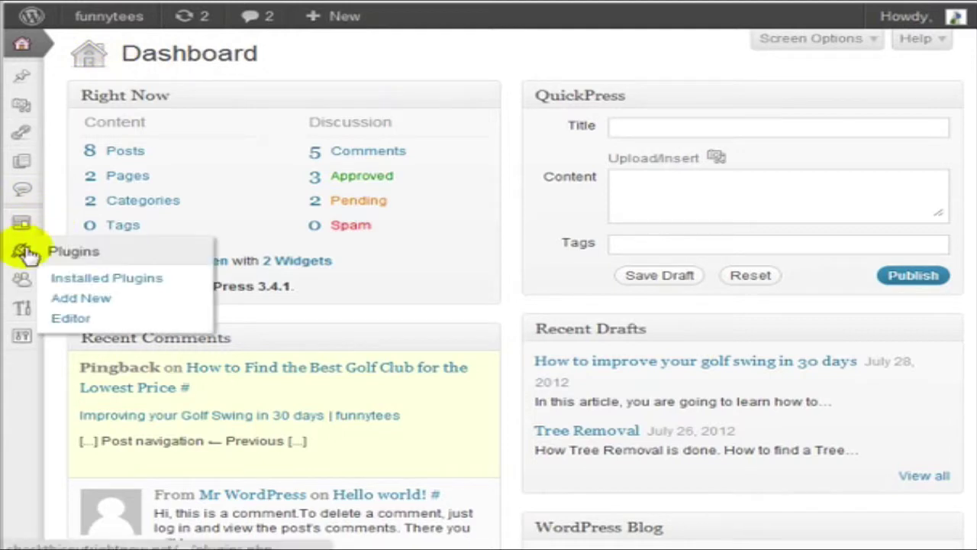
{"action": "left_click", "coordinate": [90, 299]}
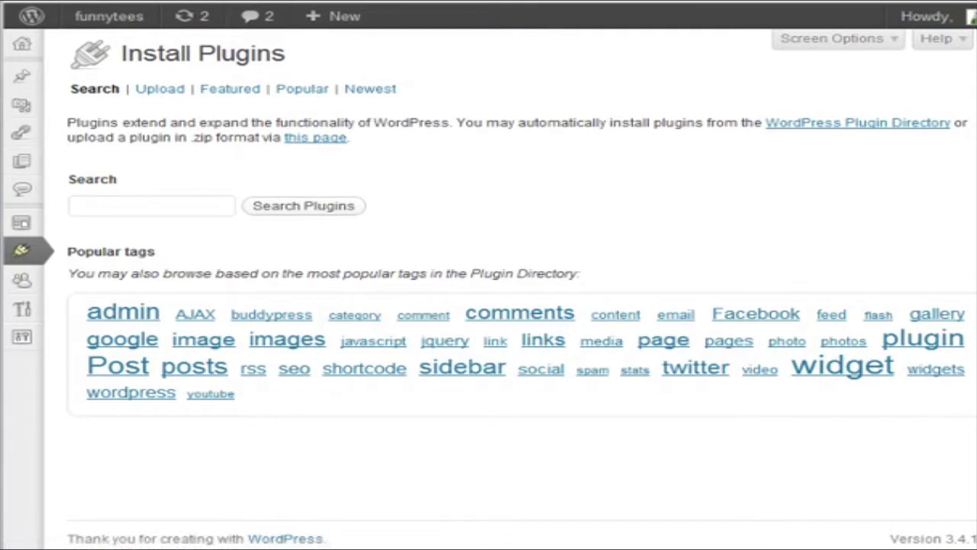
{"action": "left_click", "coordinate": [124, 200]}
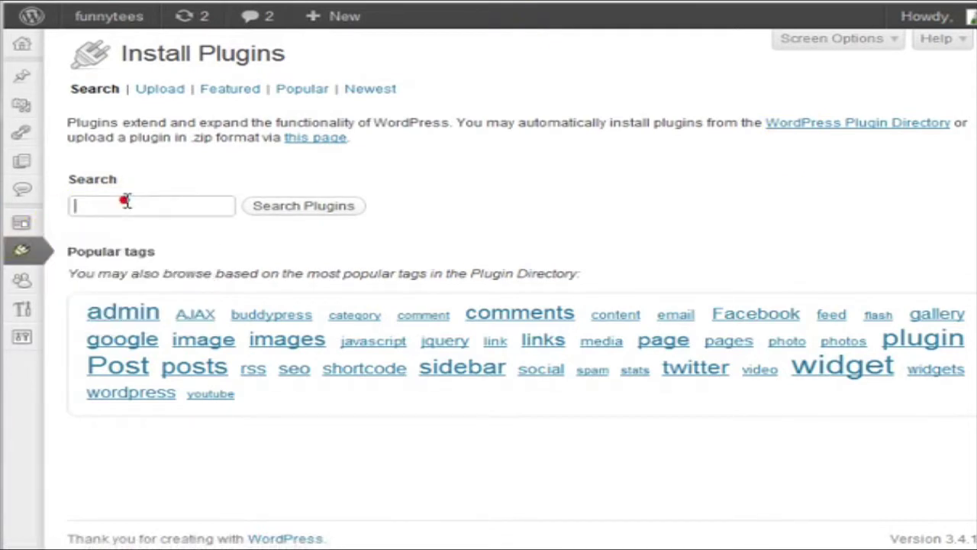
{"action": "type", "text": "Wordpress Notification Bar"}
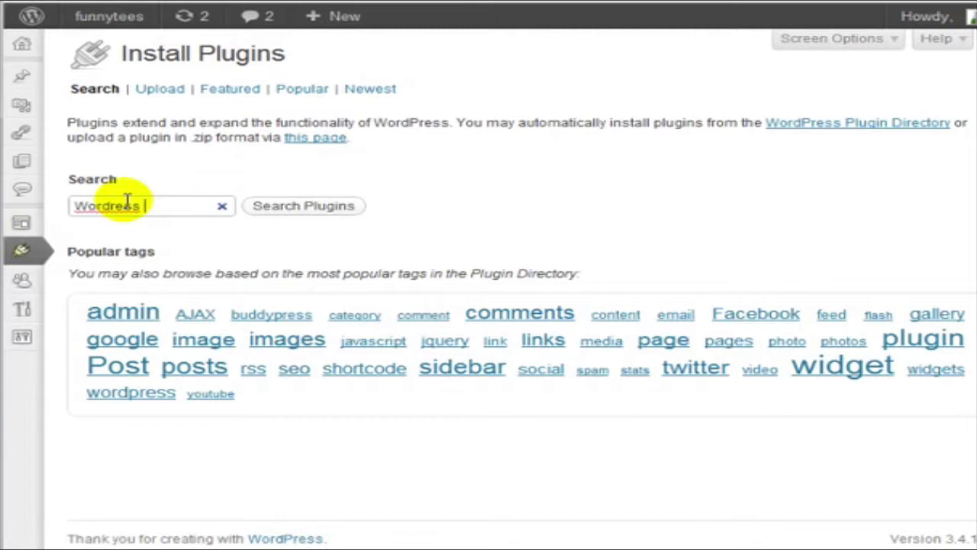
{"action": "key", "text": "Return"}
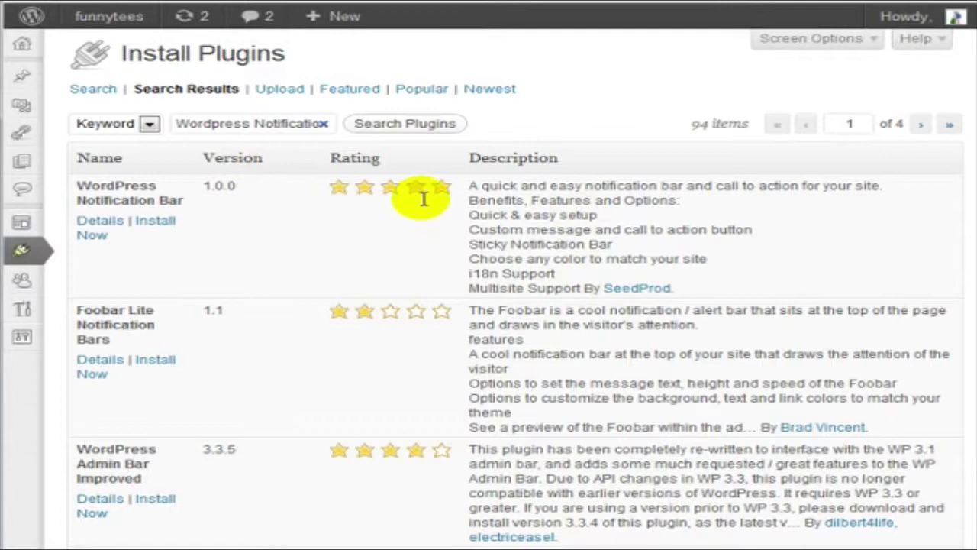
Step: Install the WordPress Notification Bar plugin, supplying the FTP password when connection details are requested, and activate it
{"action": "left_click", "coordinate": [169, 218]}
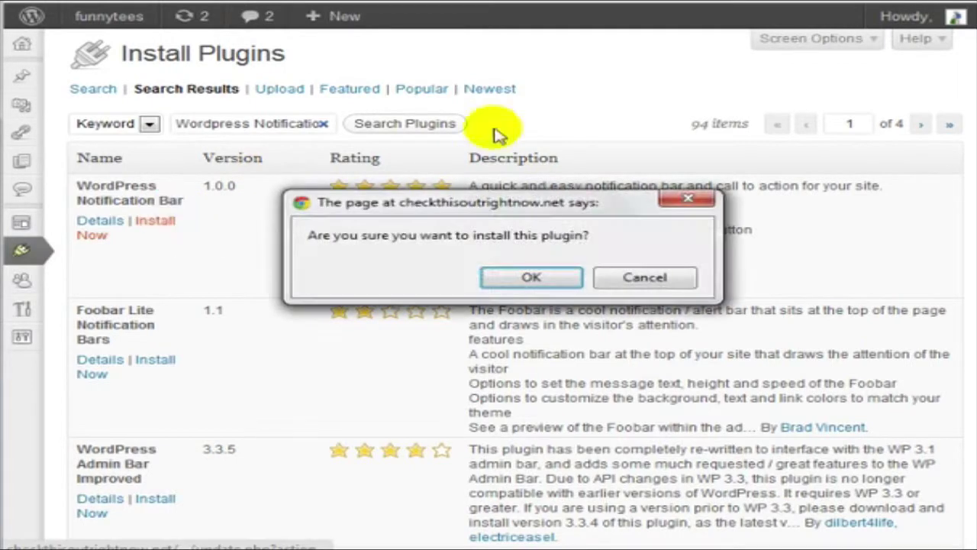
{"action": "left_click", "coordinate": [559, 279]}
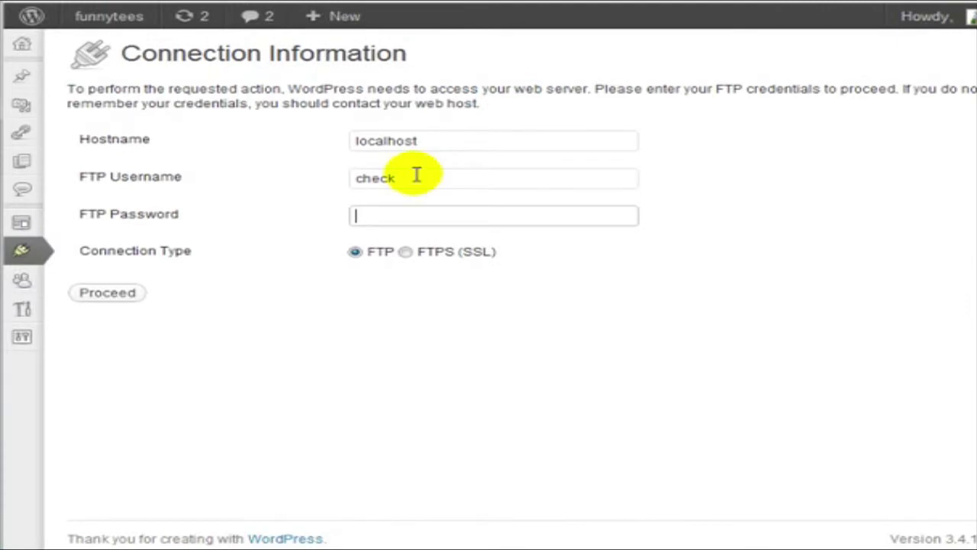
{"action": "key", "text": "ctrl+v"}
{"action": "mouse_move", "coordinate": [69, 290]}
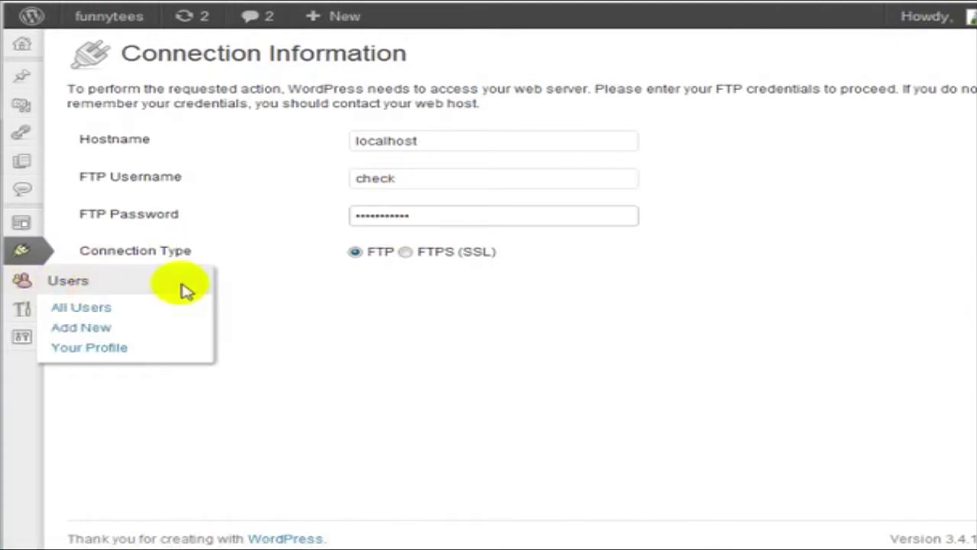
{"action": "left_click", "coordinate": [105, 294]}
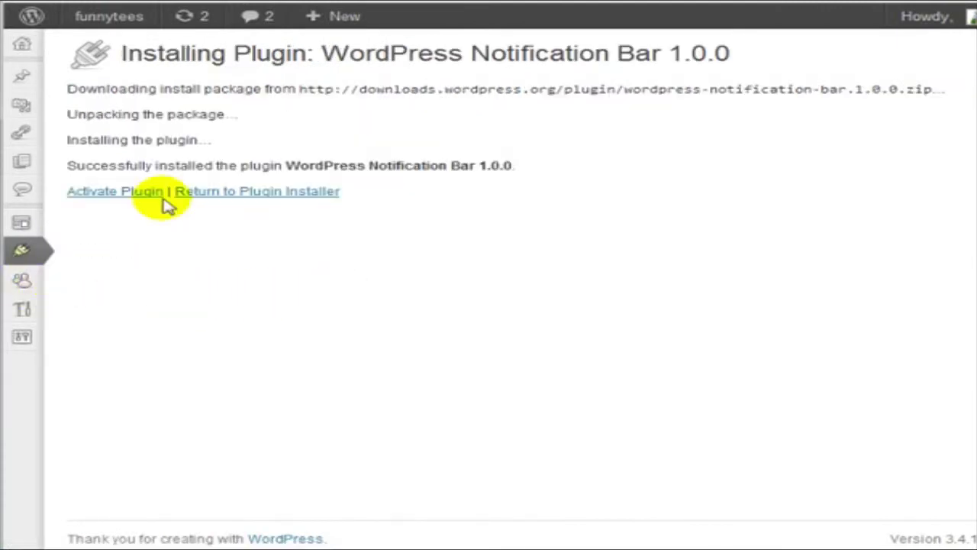
{"action": "left_click", "coordinate": [142, 195]}
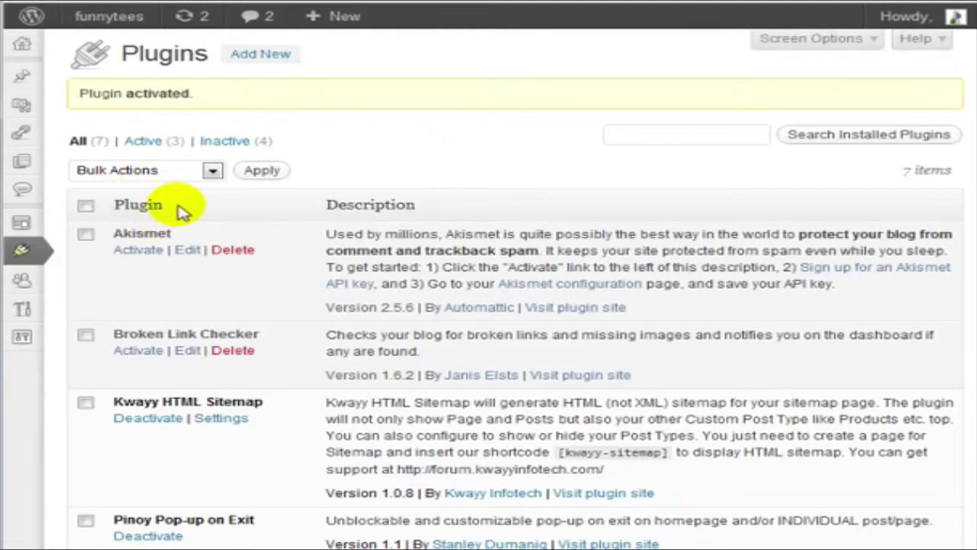
Step: Open the WordPress Notification Bar settings page and view the bar's preview
{"action": "mouse_move", "coordinate": [23, 338]}
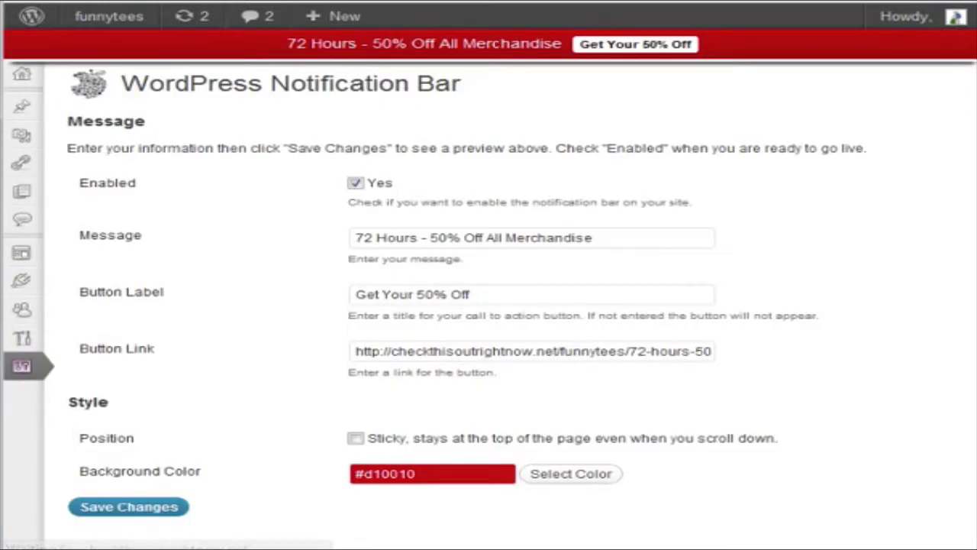
{"action": "scroll", "coordinate": [800, 229], "scroll_direction": "down", "scroll_amount": 1}
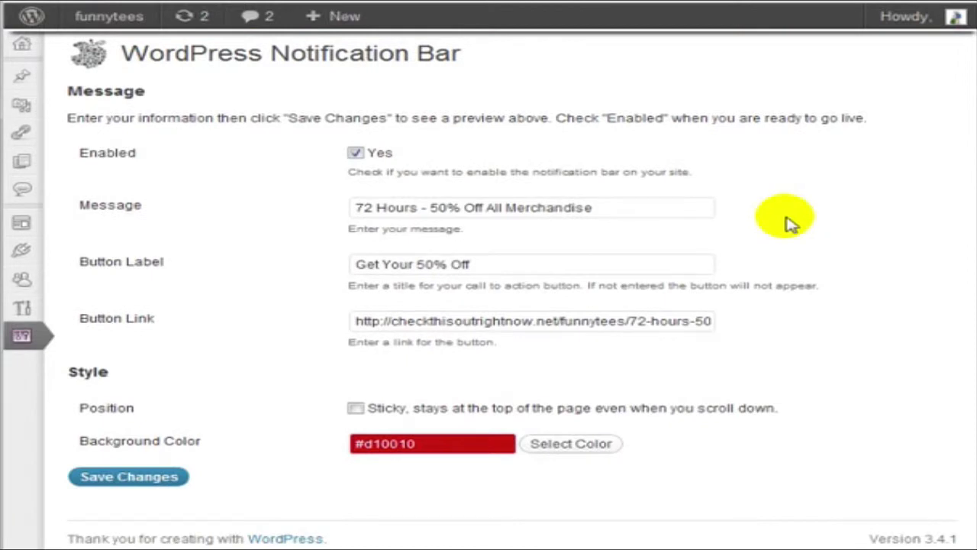
{"action": "scroll", "coordinate": [794, 221], "scroll_direction": "up", "scroll_amount": 1}
{"action": "scroll", "coordinate": [287, 166], "scroll_direction": "down", "scroll_amount": 1}
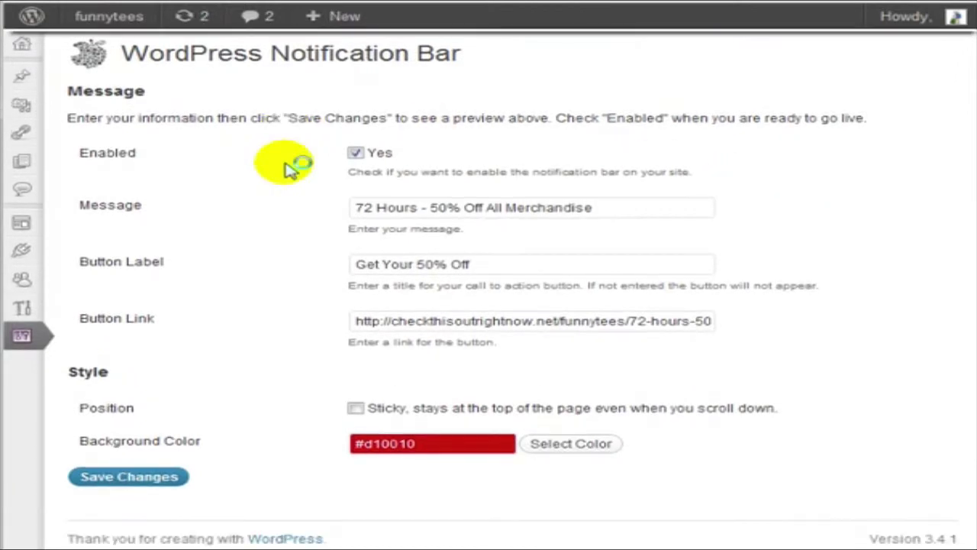
{"action": "scroll", "coordinate": [284, 170], "scroll_direction": "up", "scroll_amount": 1}
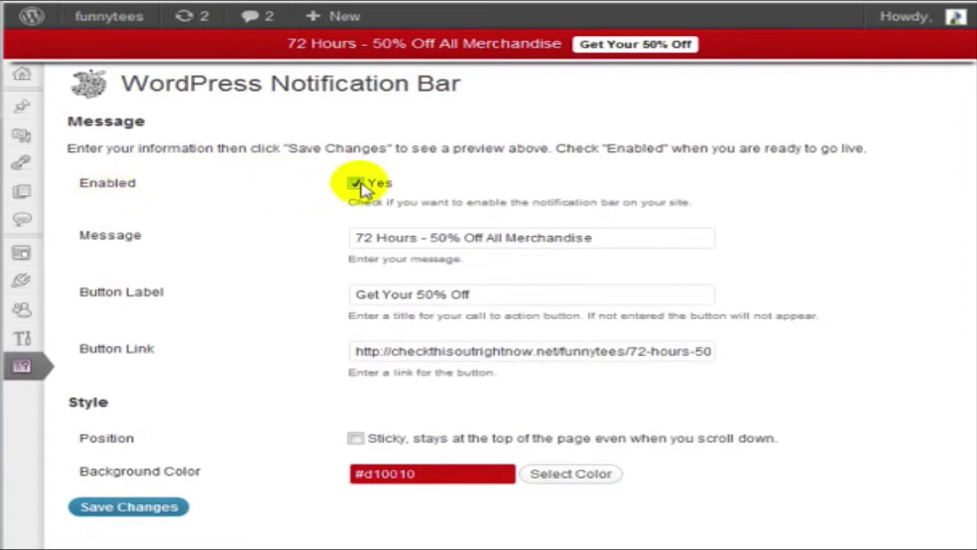
Step: Examine the notification bar's Message, Button Label and Button Link fields and compare them with the preview bar
{"action": "left_click", "coordinate": [360, 237]}
{"action": "scroll", "coordinate": [313, 235], "scroll_direction": "down", "scroll_amount": 1}
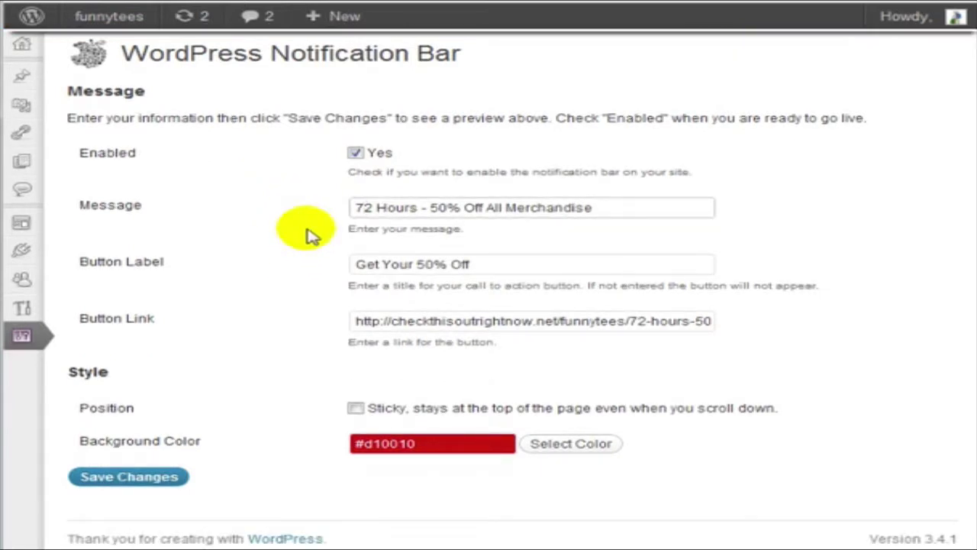
{"action": "scroll", "coordinate": [313, 235], "scroll_direction": "up", "scroll_amount": 1}
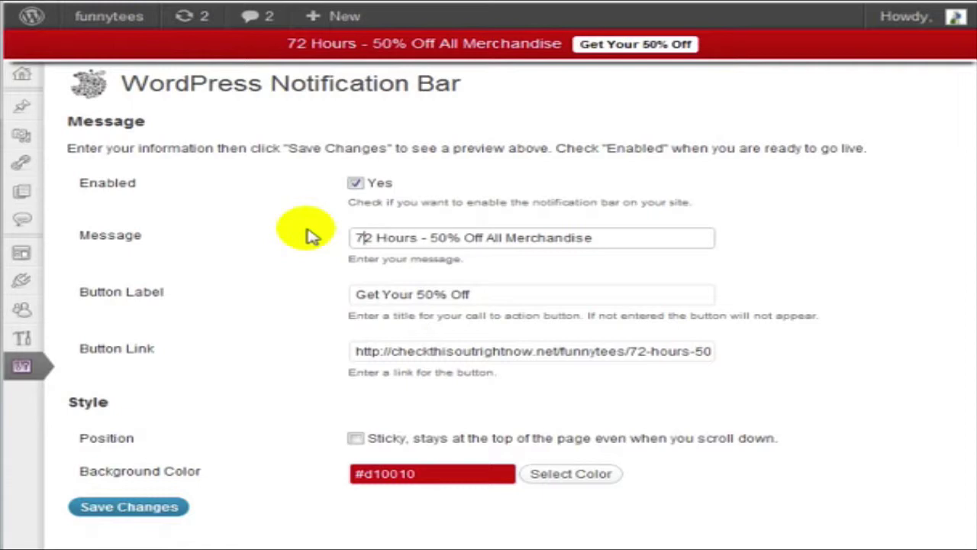
{"action": "key", "text": "Left"}
{"action": "key", "text": "End"}
{"action": "key", "text": "End"}
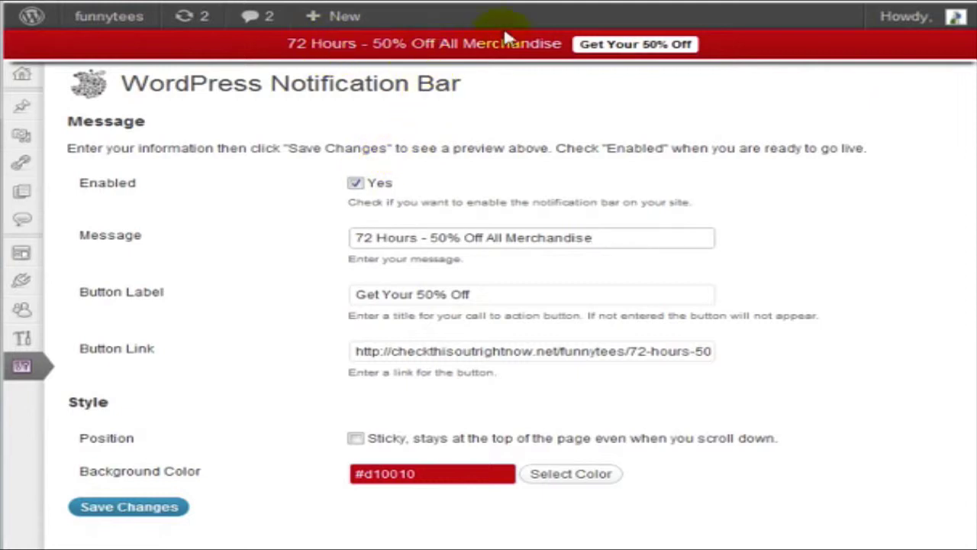
{"action": "left_click", "coordinate": [517, 290]}
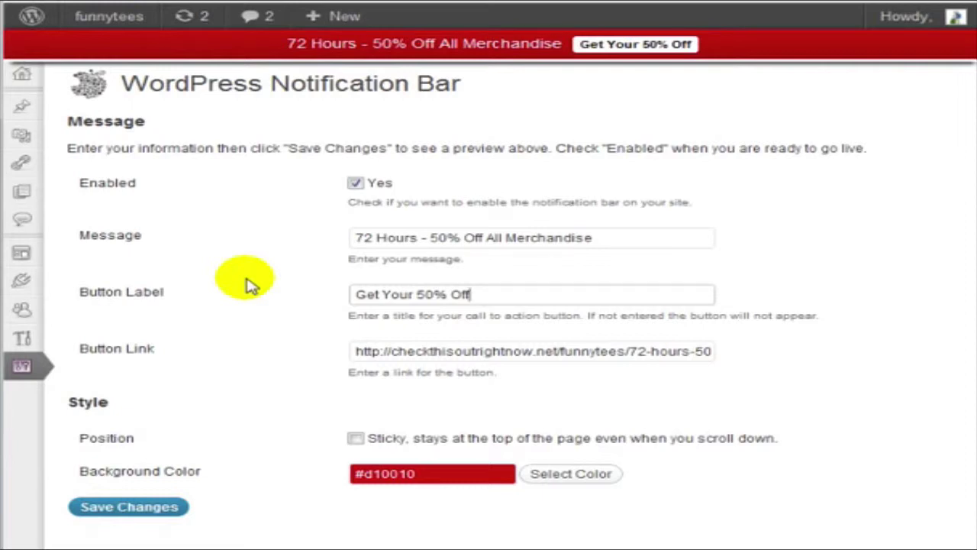
{"action": "scroll", "coordinate": [259, 287], "scroll_direction": "down", "scroll_amount": 1}
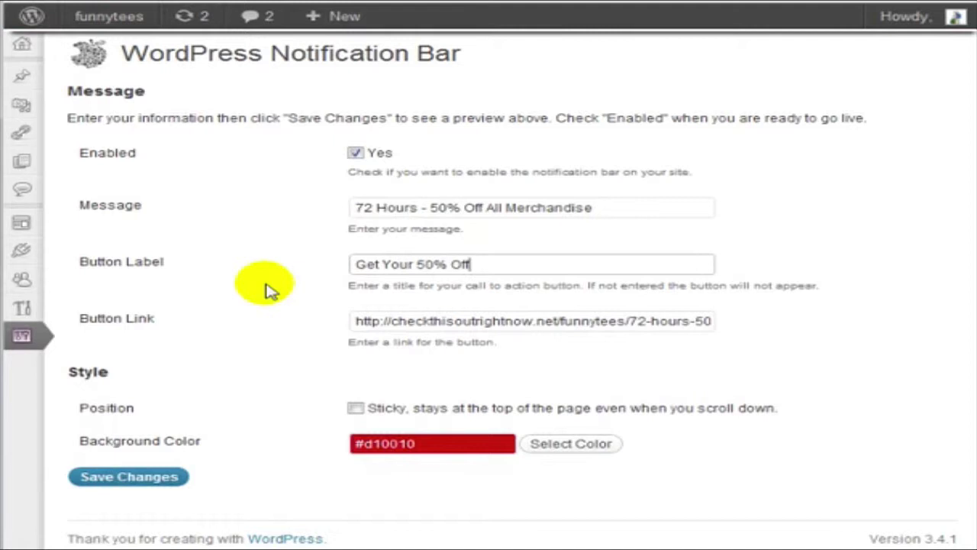
{"action": "scroll", "coordinate": [265, 289], "scroll_direction": "up", "scroll_amount": 1}
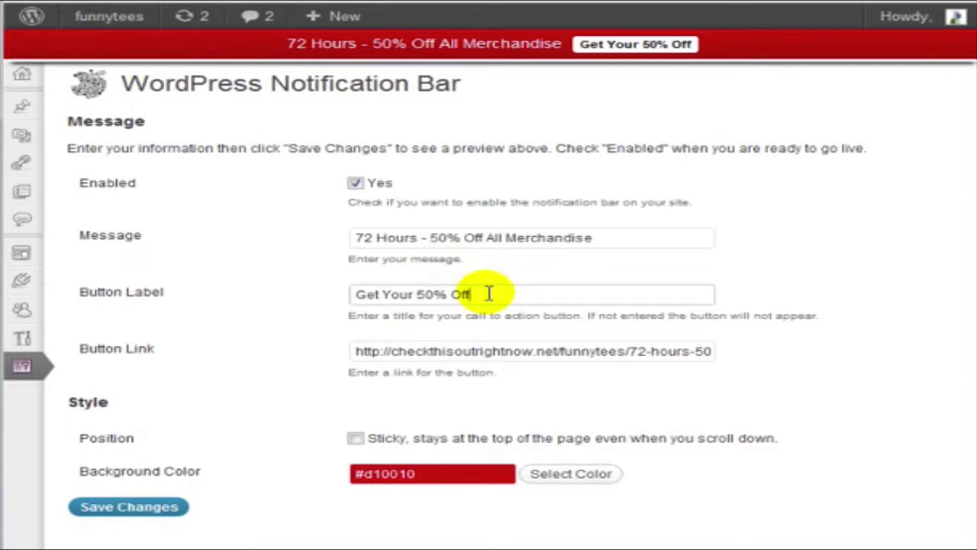
{"action": "left_click", "coordinate": [540, 352]}
{"action": "left_click", "coordinate": [540, 352]}
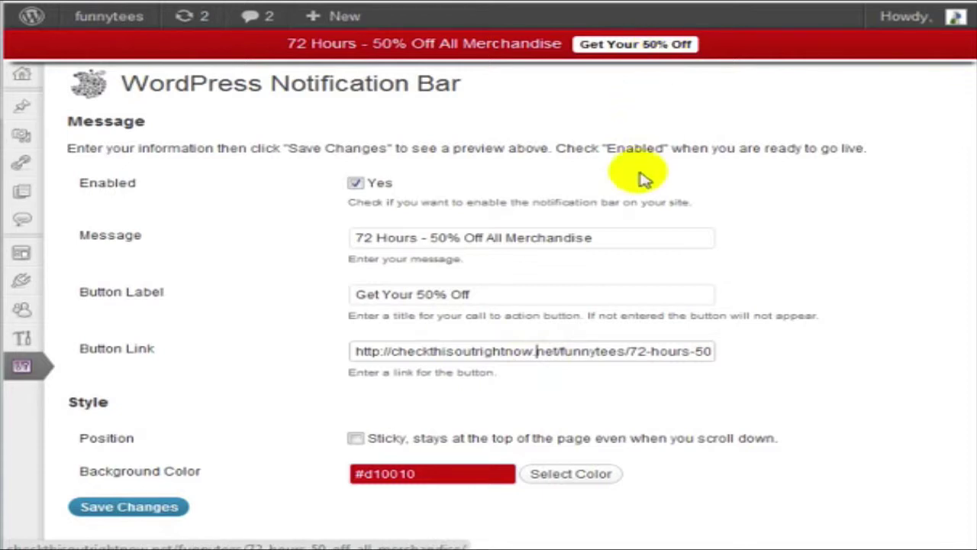
{"action": "scroll", "coordinate": [581, 229], "scroll_direction": "down", "scroll_amount": 1}
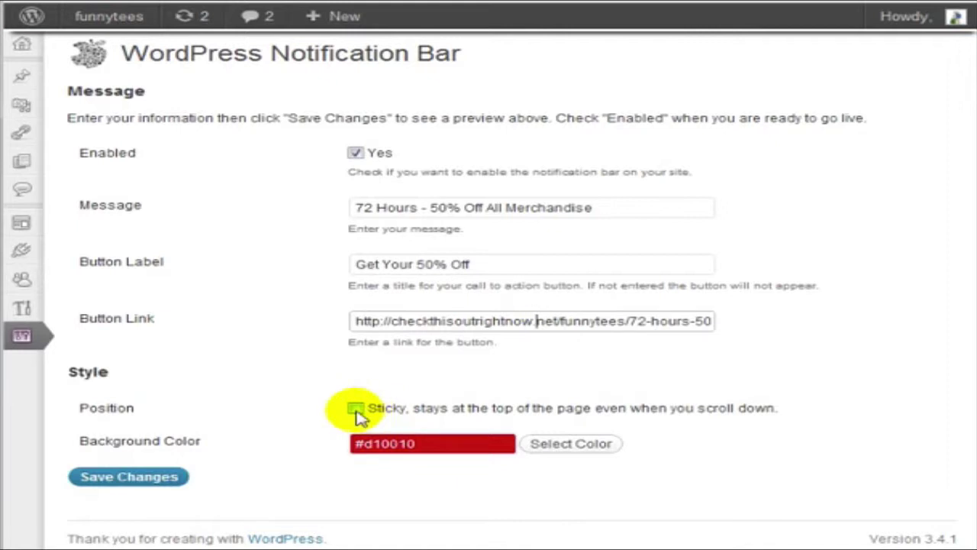
{"action": "left_click", "coordinate": [356, 410]}
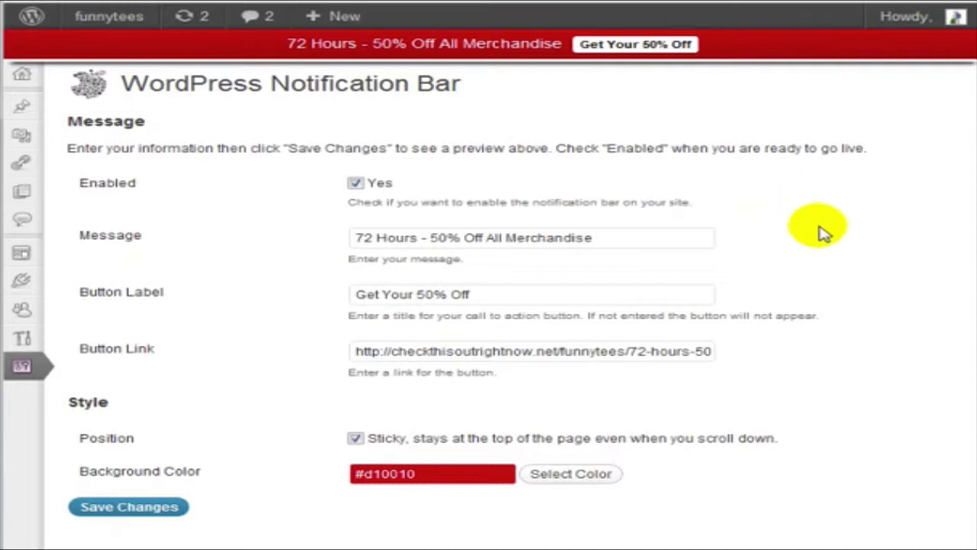
{"action": "scroll", "coordinate": [818, 229], "scroll_direction": "down", "scroll_amount": 1}
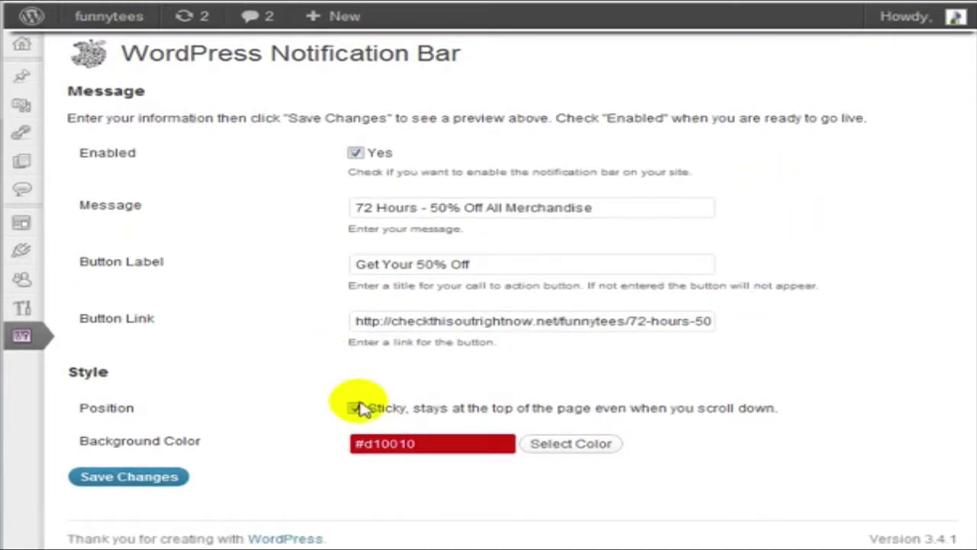
{"action": "left_click", "coordinate": [356, 407]}
{"action": "scroll", "coordinate": [691, 313], "scroll_direction": "up", "scroll_amount": 1}
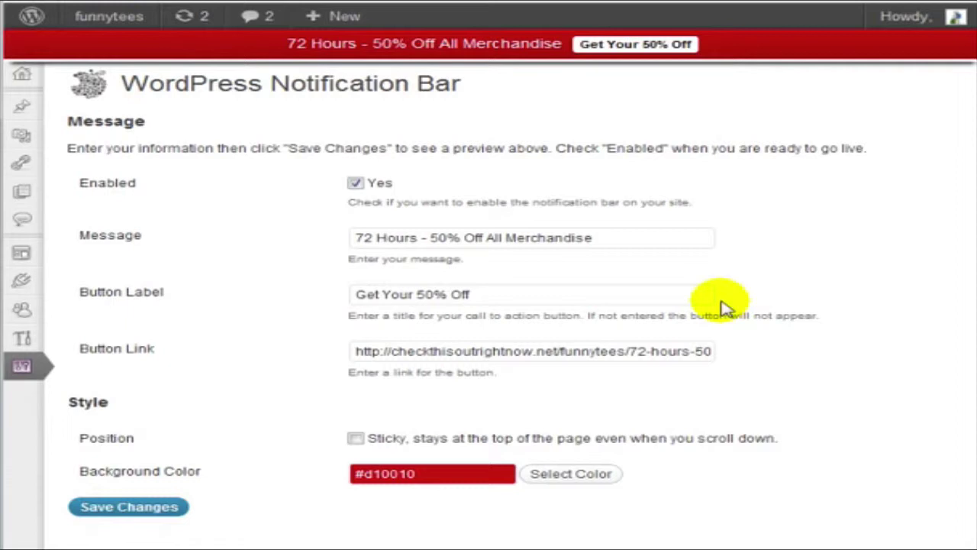
Step: Make the notification bar sticky, look over its background color picker, and save the settings
{"action": "left_click", "coordinate": [356, 438]}
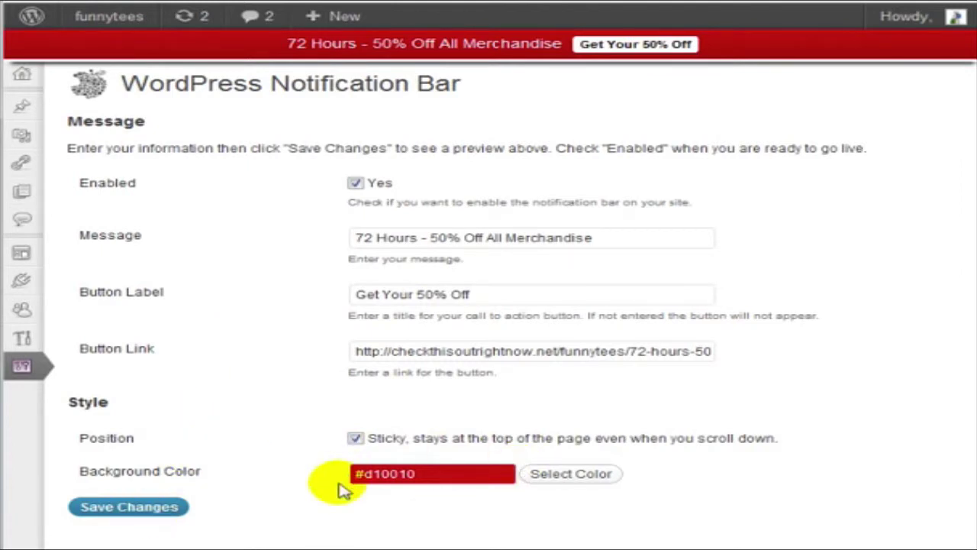
{"action": "left_click", "coordinate": [584, 480]}
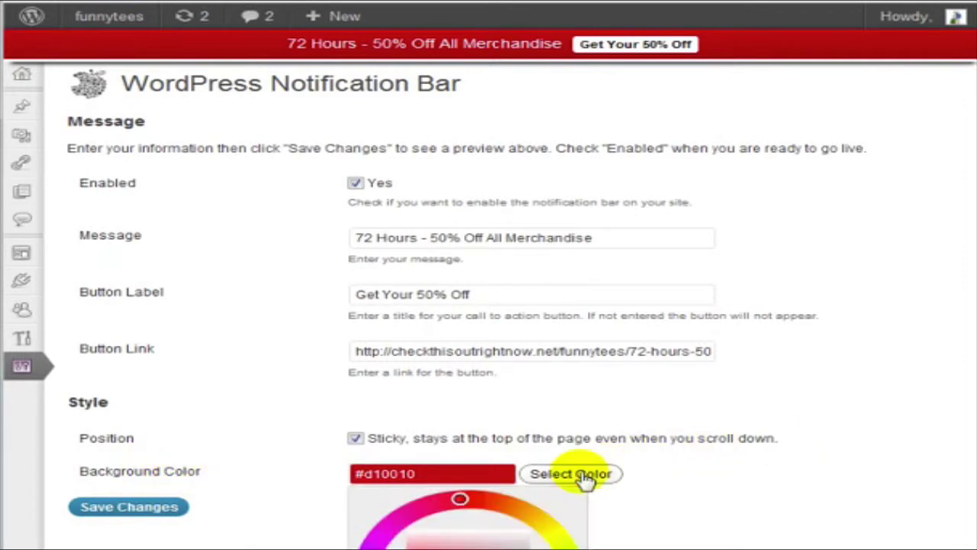
{"action": "scroll", "coordinate": [584, 480], "scroll_direction": "down", "scroll_amount": 2}
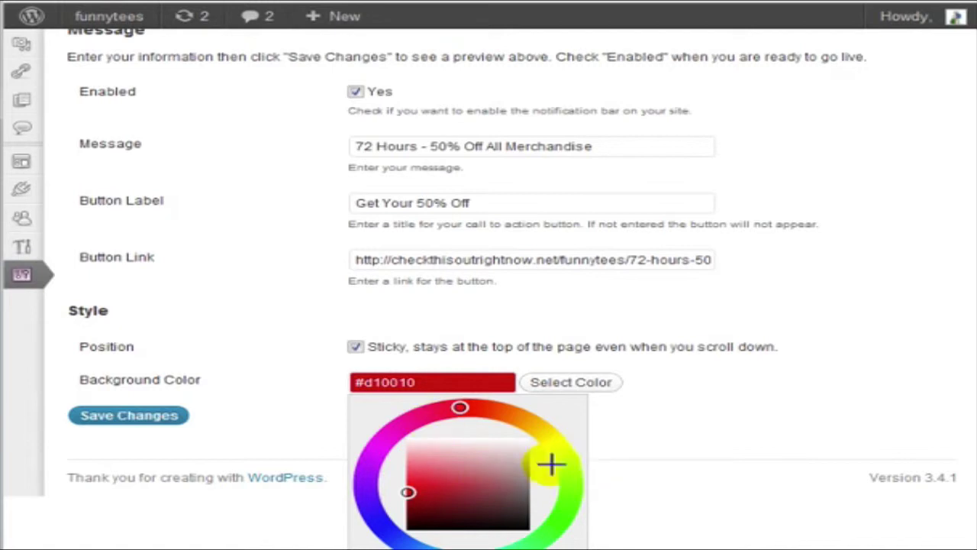
{"action": "left_click", "coordinate": [750, 352]}
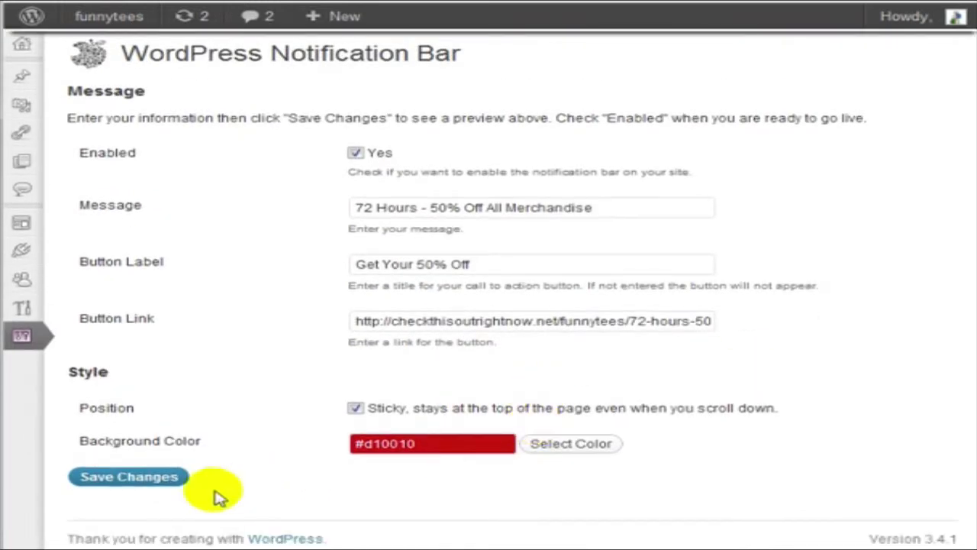
{"action": "left_click", "coordinate": [144, 478]}
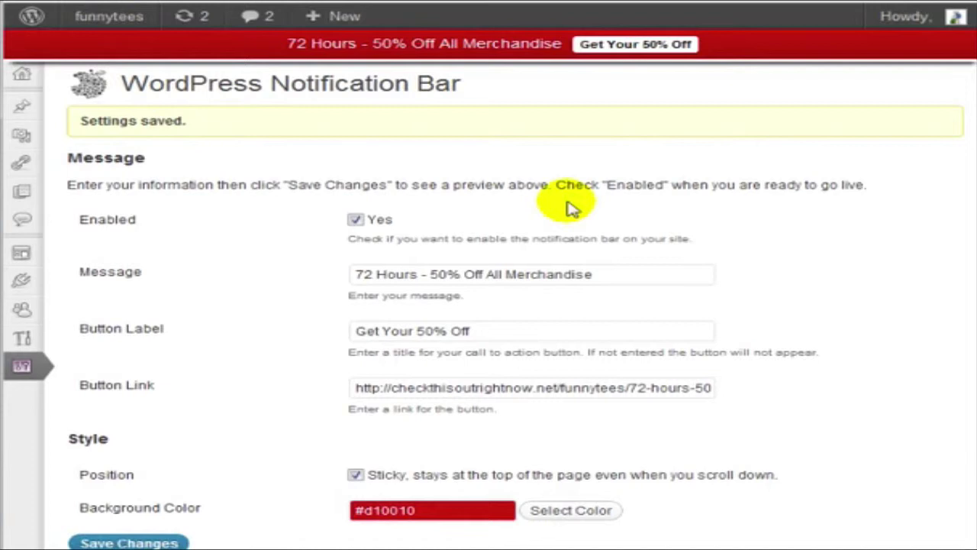
Step: Visit the live site to check that the notification bar is sticky along the front page and test its "Get Your 50% Off" button
{"action": "mouse_move", "coordinate": [77, 21]}
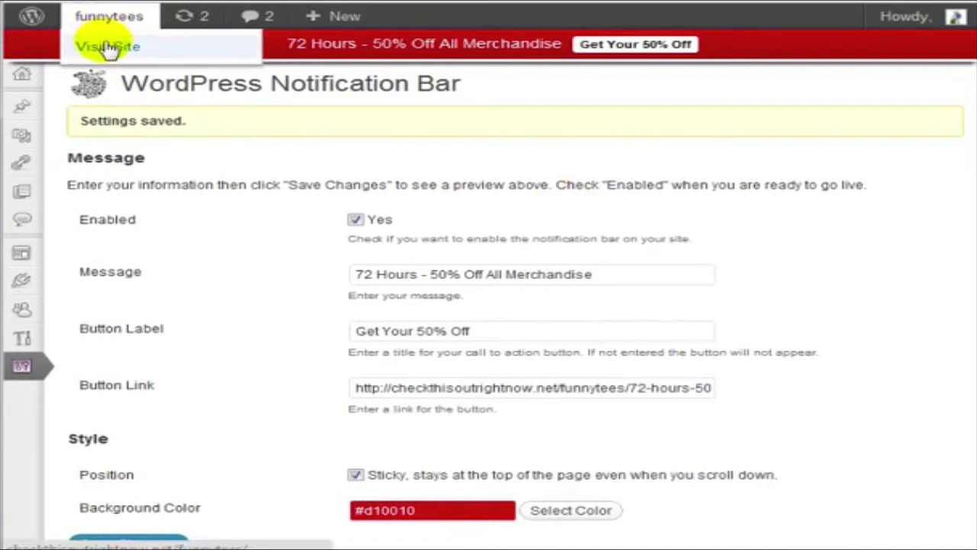
{"action": "left_click", "coordinate": [163, 44]}
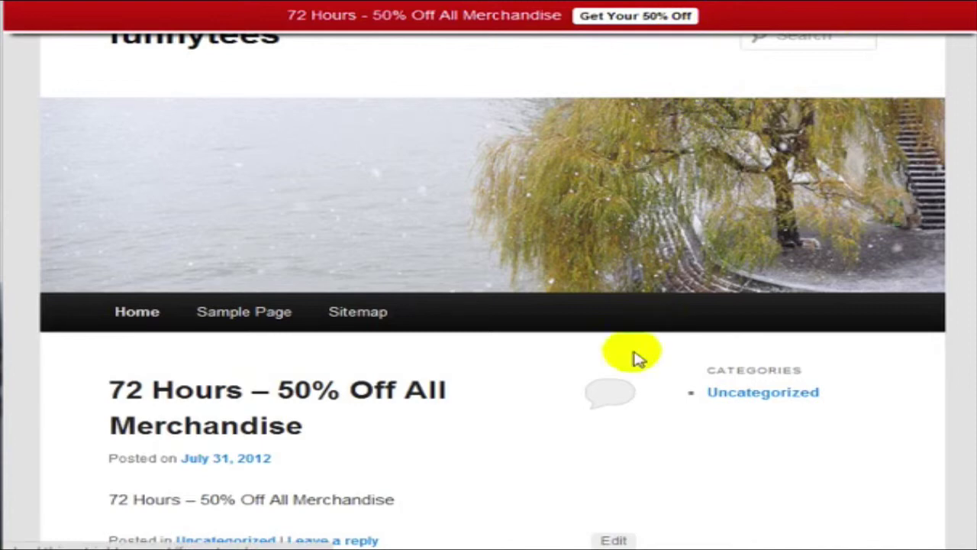
{"action": "scroll", "coordinate": [583, 388], "scroll_direction": "down", "scroll_amount": 10}
{"action": "scroll", "coordinate": [583, 383], "scroll_direction": "down", "scroll_amount": 5}
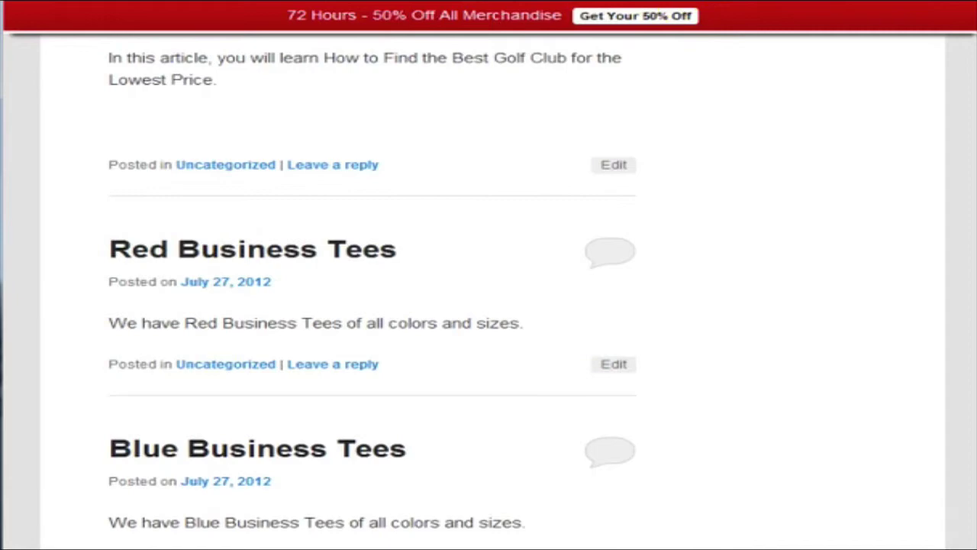
{"action": "scroll", "coordinate": [752, 203], "scroll_direction": "up", "scroll_amount": 15}
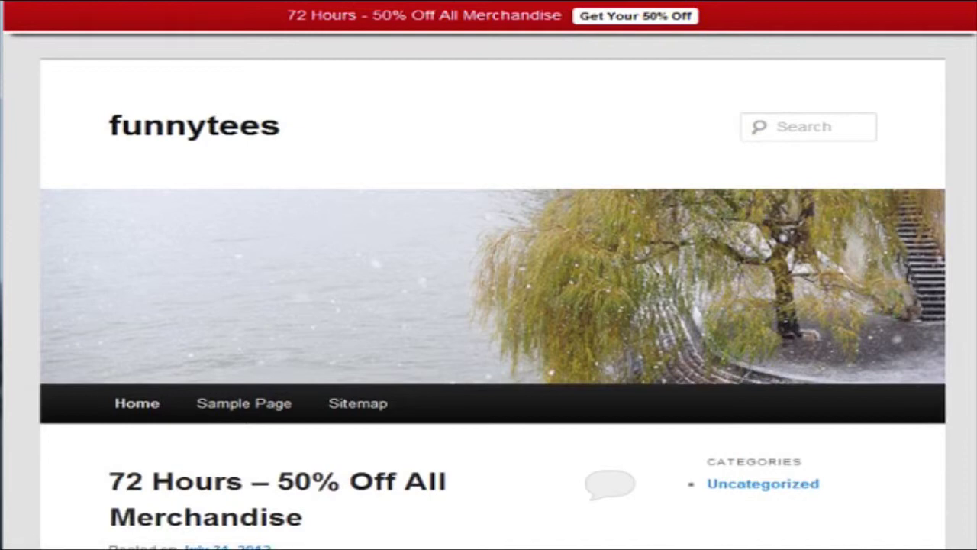
{"action": "left_click", "coordinate": [648, 21]}
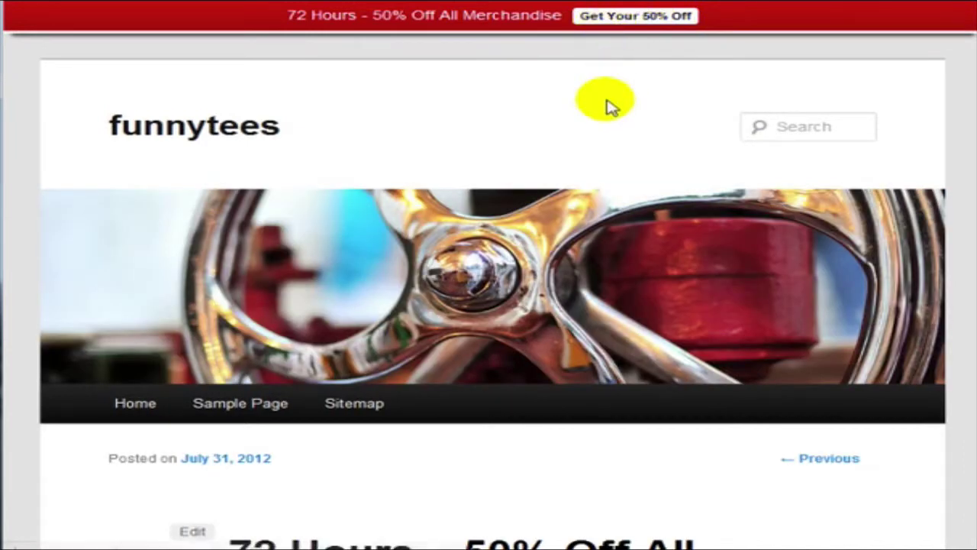
Step: Turn off the Sticky position option in the WordPress Notification Bar settings and save the changes
{"action": "scroll", "coordinate": [610, 107], "scroll_direction": "down", "scroll_amount": 5}
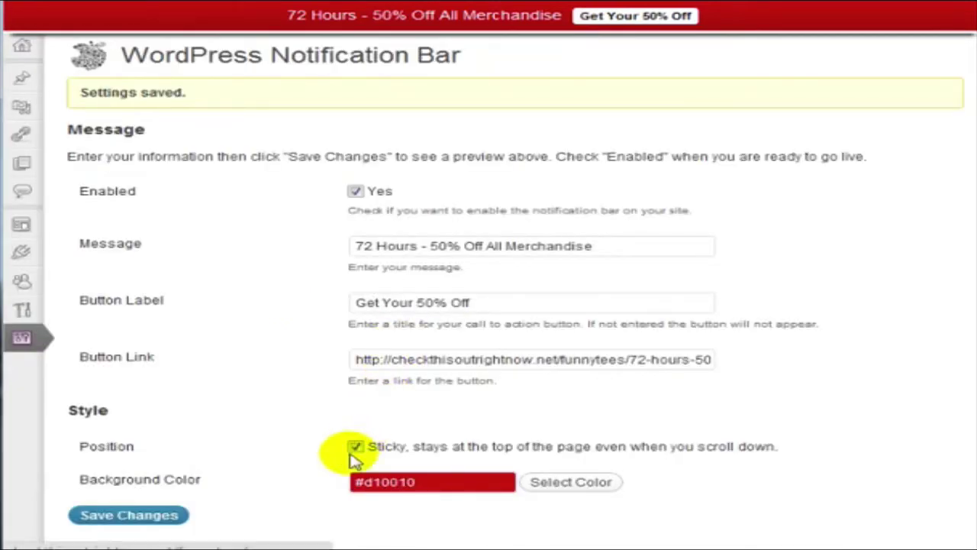
{"action": "left_click", "coordinate": [358, 447]}
{"action": "left_click", "coordinate": [358, 446]}
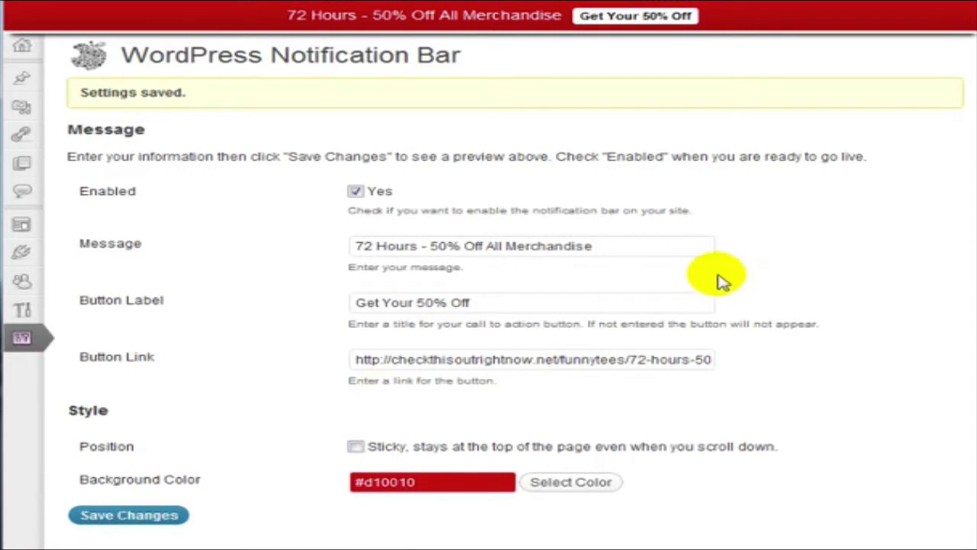
{"action": "scroll", "coordinate": [720, 279], "scroll_direction": "down", "scroll_amount": 1}
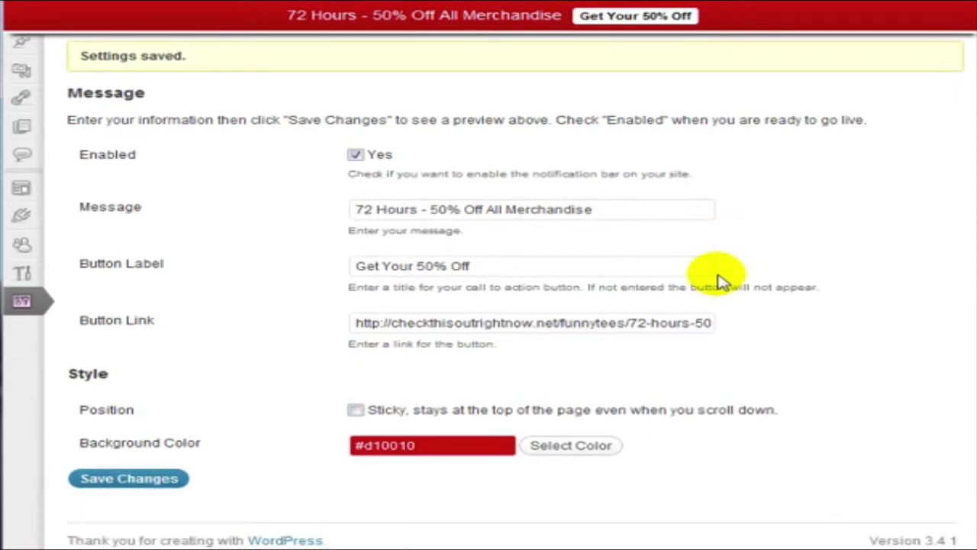
{"action": "left_click", "coordinate": [152, 485]}
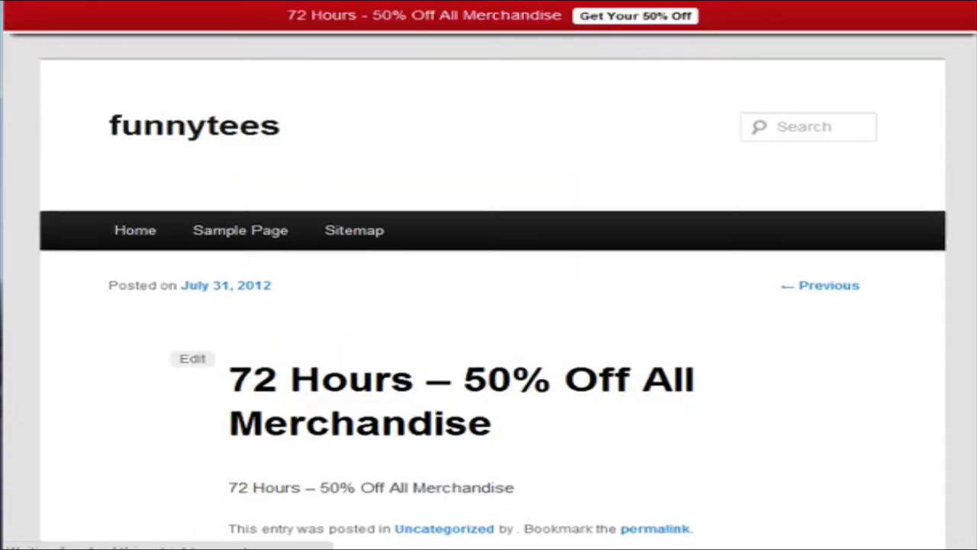
Step: Check on the live "72 Hours – 50% Off All Merchandise" post how the non-sticky notification bar behaves along the page
{"action": "scroll", "coordinate": [488, 305], "scroll_direction": "down", "scroll_amount": 3}
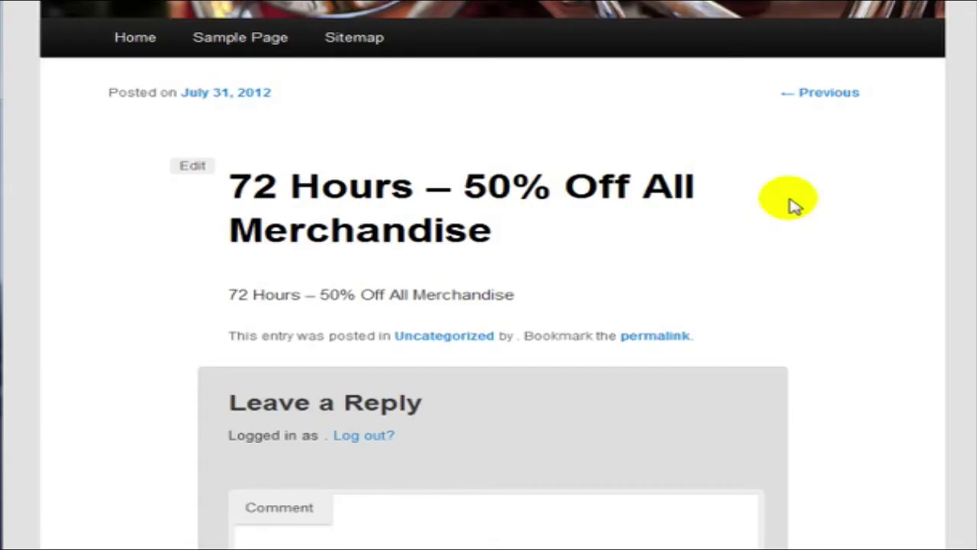
{"action": "scroll", "coordinate": [787, 199], "scroll_direction": "up", "scroll_amount": 5}
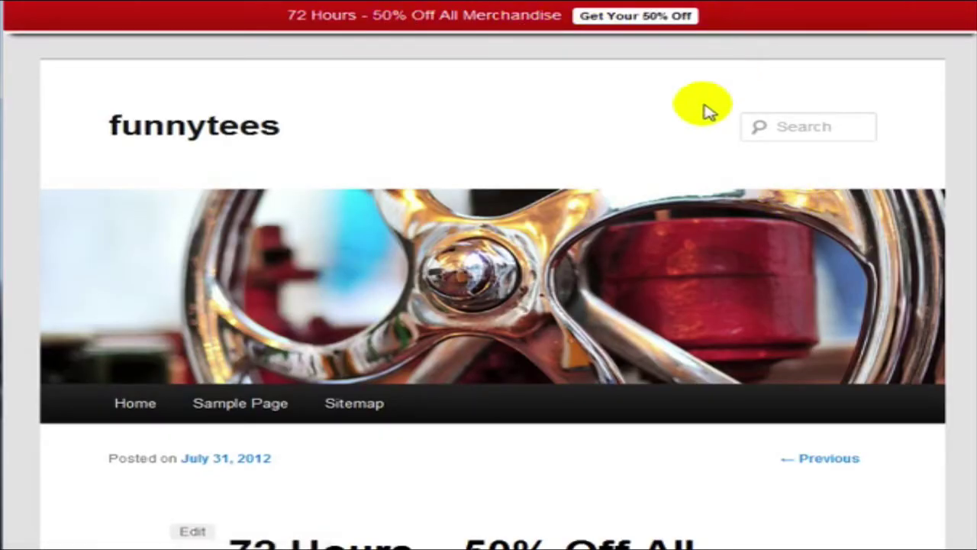
{"action": "scroll", "coordinate": [705, 109], "scroll_direction": "down", "scroll_amount": 5}
{"action": "scroll", "coordinate": [703, 109], "scroll_direction": "up", "scroll_amount": 5}
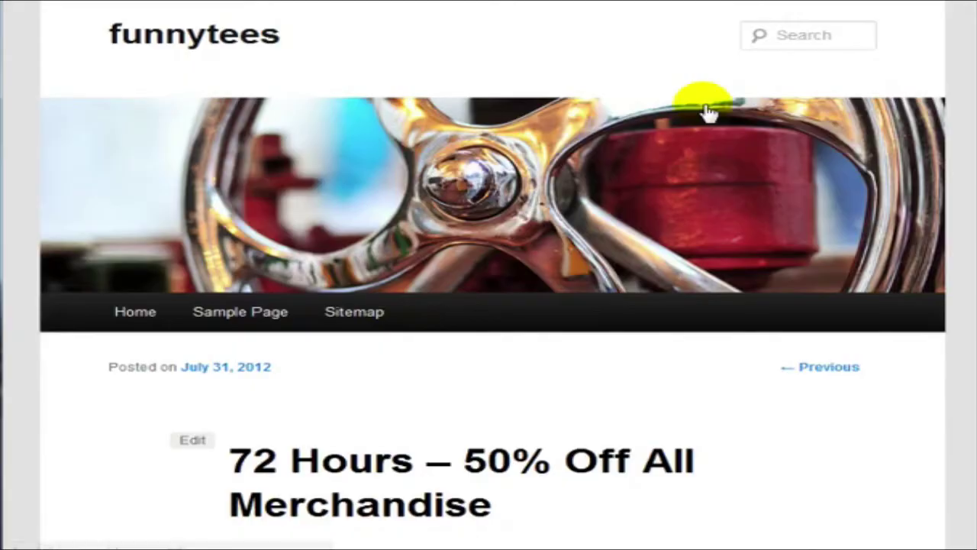